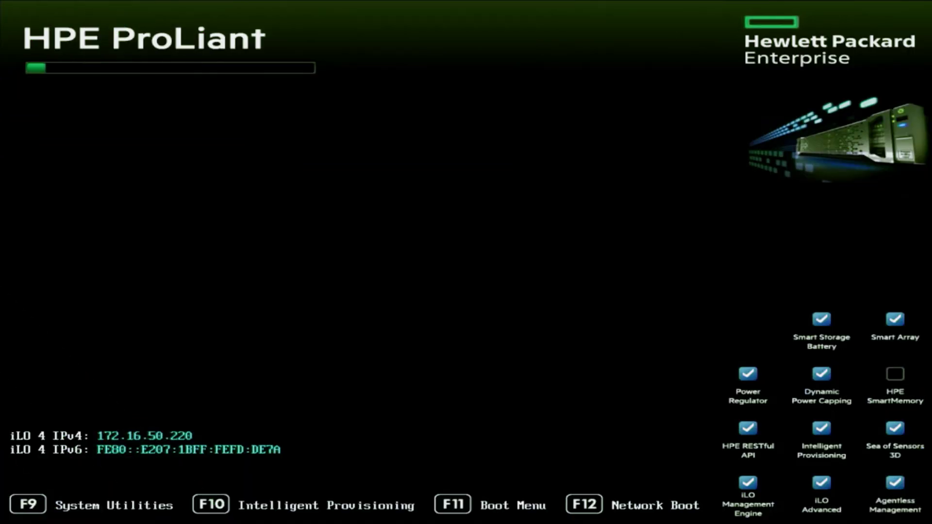
Enter System Utilities with F9 at boot and reach iLO 4 Network Options via System Configuration
{"action": "key", "text": "F9"}
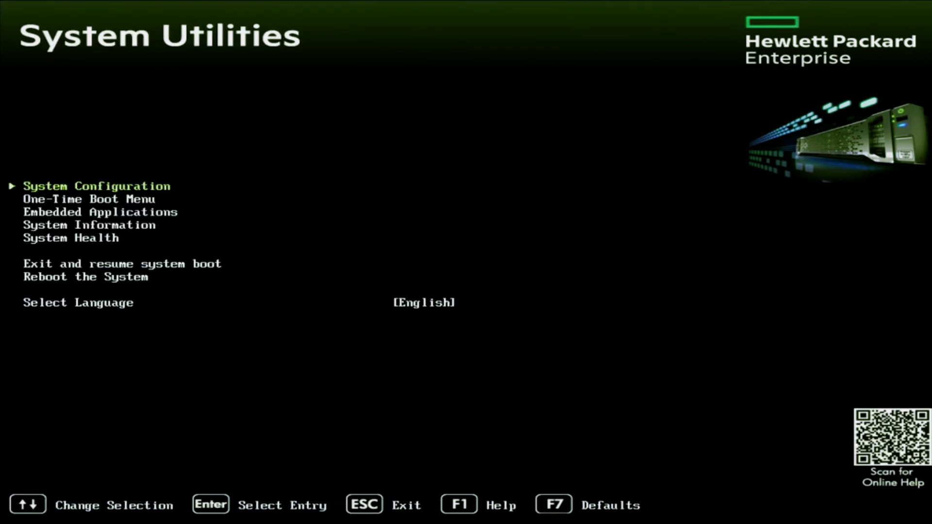
{"action": "key", "text": "Down"}
{"action": "key", "text": "Up"}
{"action": "key", "text": "Return"}
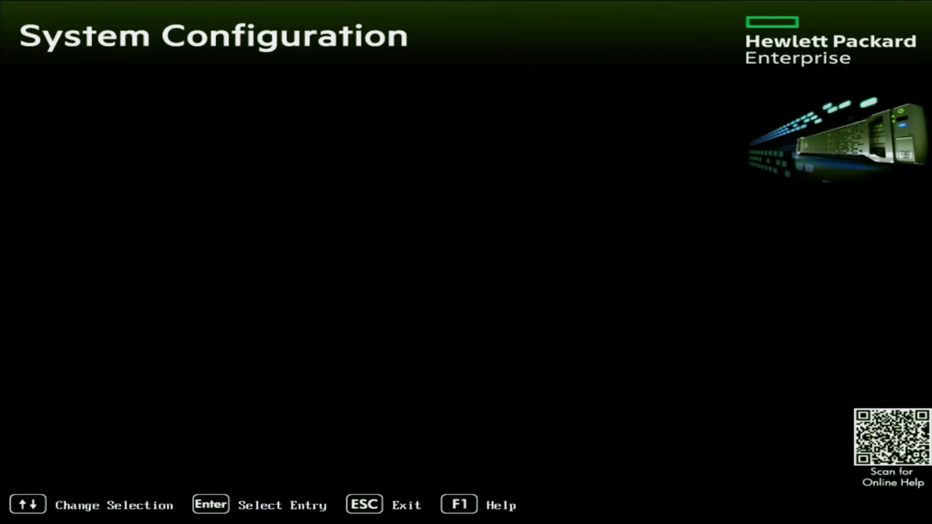
{"action": "key", "text": "Down"}
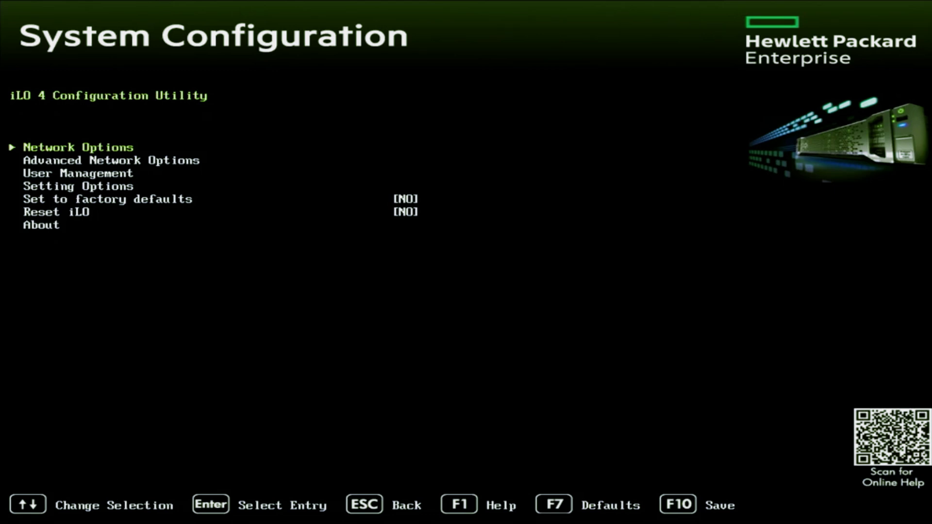
{"action": "key", "text": "Return"}
Set iLO 4 DHCP Enable to OFF and move down to the IP Address setting
{"action": "key", "text": "Down"}
{"action": "key", "text": "Down"}
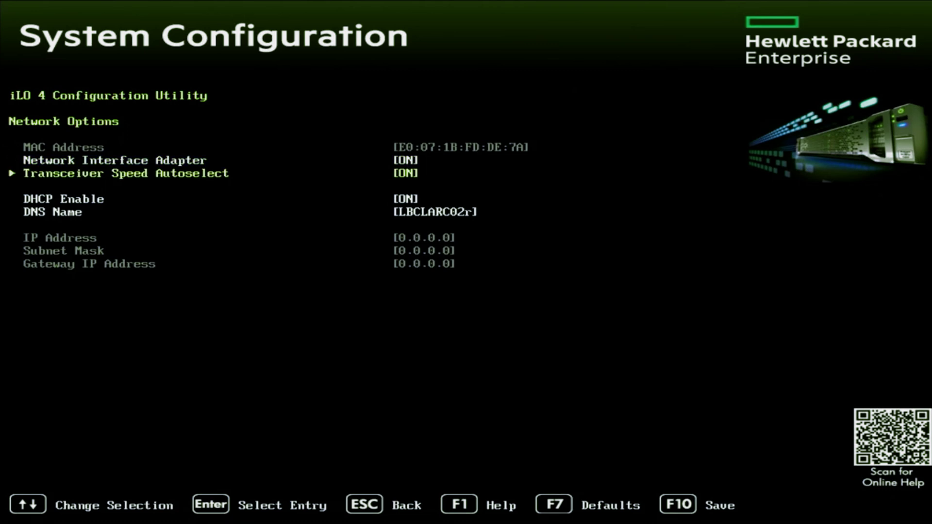
{"action": "key", "text": "Down"}
{"action": "key", "text": "Return"}
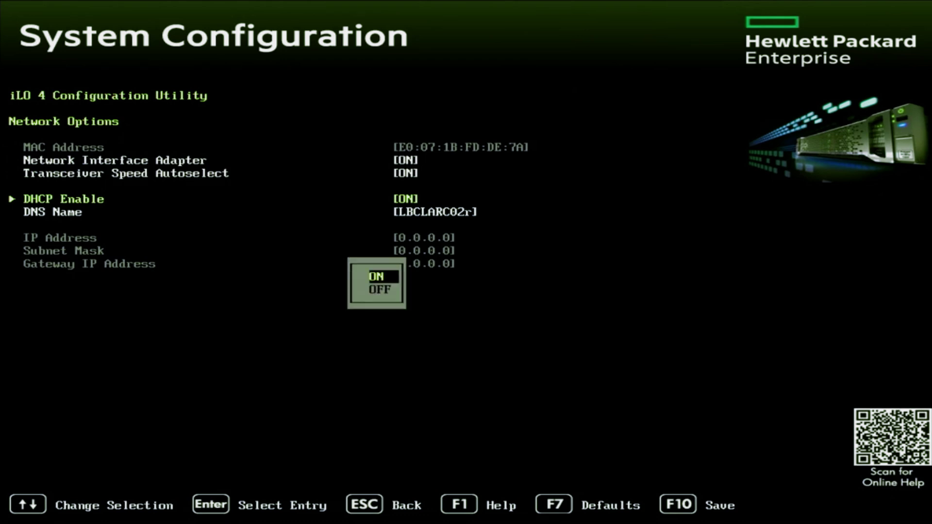
{"action": "key", "text": "Down"}
{"action": "key", "text": "Return"}
{"action": "key", "text": "Down"}
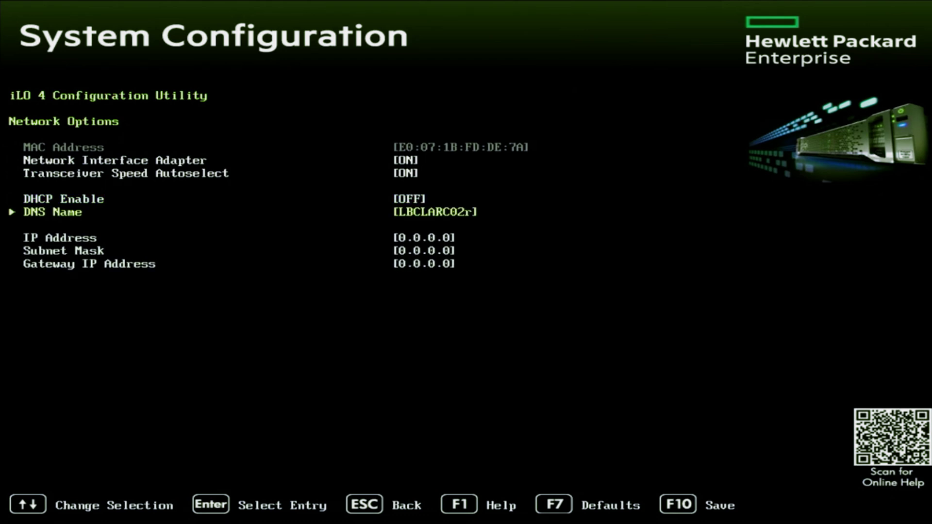
{"action": "key", "text": "Down"}
Replace the iLO 4 IP address 0.0.0.0 with 172.16.50.220
{"action": "key", "text": "Return"}
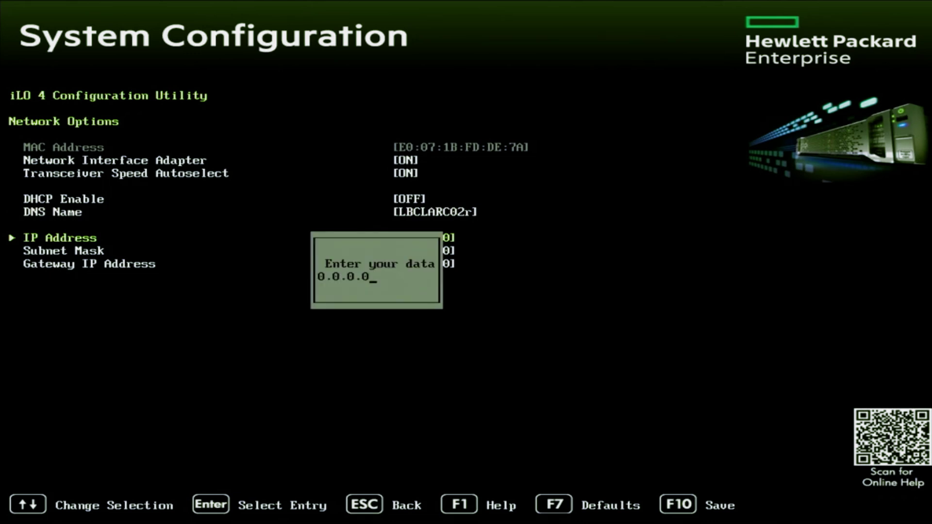
{"action": "key", "text": "BackSpace"}
{"action": "key", "text": "BackSpace"}
{"action": "key", "text": "BackSpace"}
{"action": "key", "text": "BackSpace"}
{"action": "key", "text": "BackSpace"}
{"action": "key", "text": "BackSpace"}
{"action": "key", "text": "BackSpace"}
{"action": "type", "text": "172.16.50"}
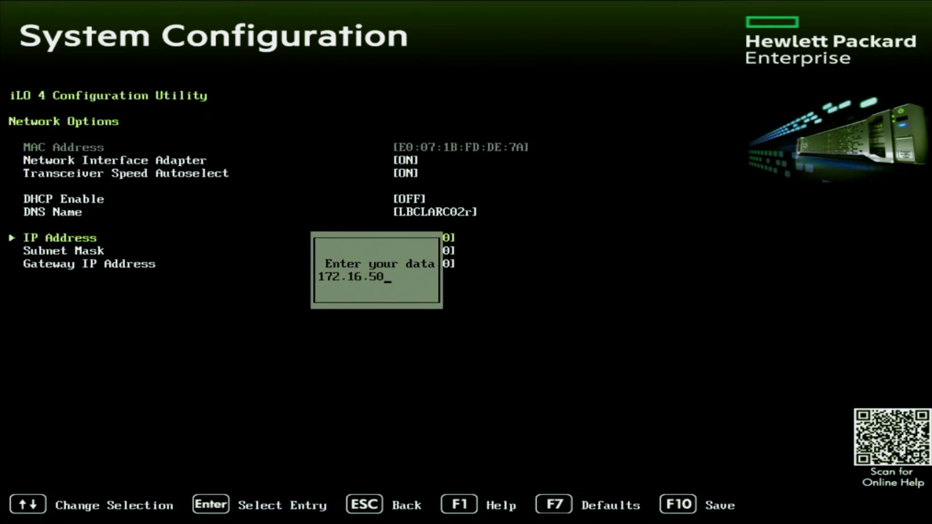
{"action": "type", "text": ".220"}
{"action": "key", "text": "Return"}
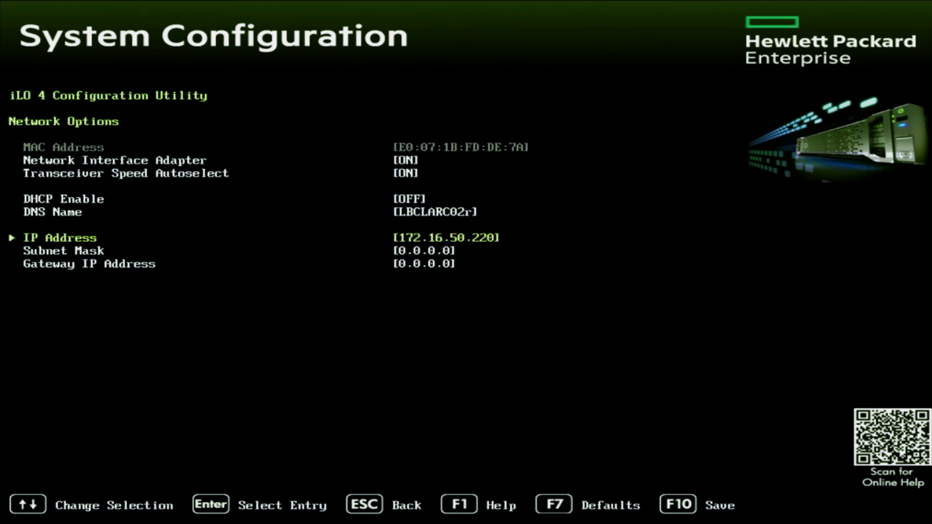
Set the iLO 4 subnet mask to 255.255.255.0
{"action": "key", "text": "Down"}
{"action": "key", "text": "Return"}
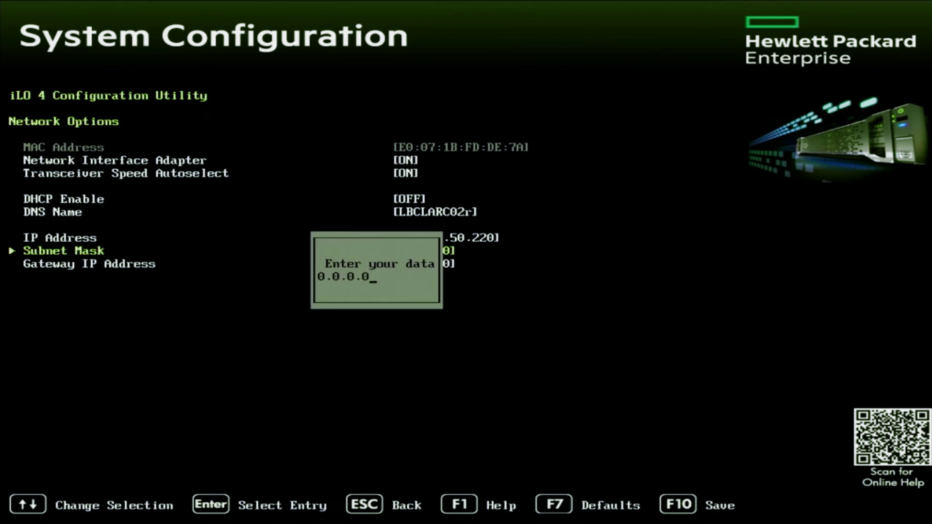
{"action": "key", "text": "BackSpace"}
{"action": "key", "text": "BackSpace"}
{"action": "key", "text": "BackSpace"}
{"action": "key", "text": "BackSpace"}
{"action": "key", "text": "BackSpace"}
{"action": "key", "text": "BackSpace"}
{"action": "key", "text": "BackSpace"}
{"action": "type", "text": "255.255.255.0"}
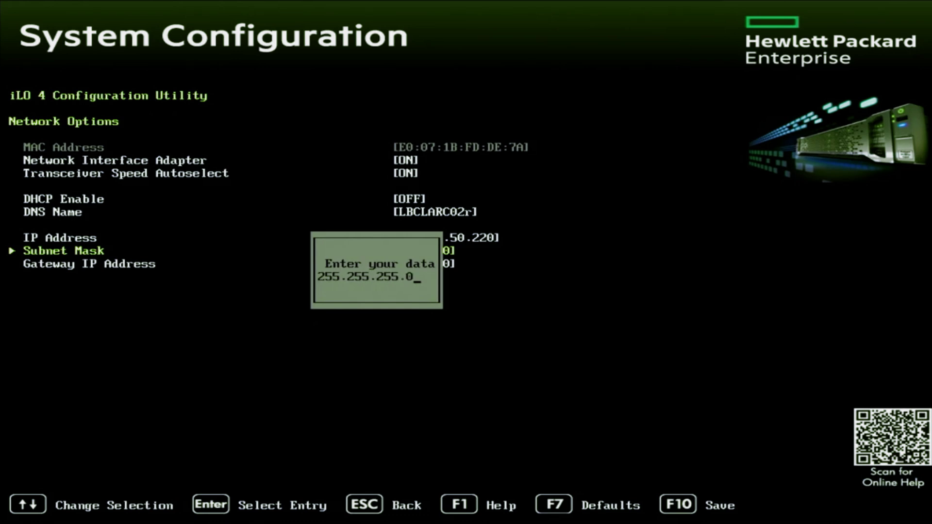
{"action": "key", "text": "Return"}
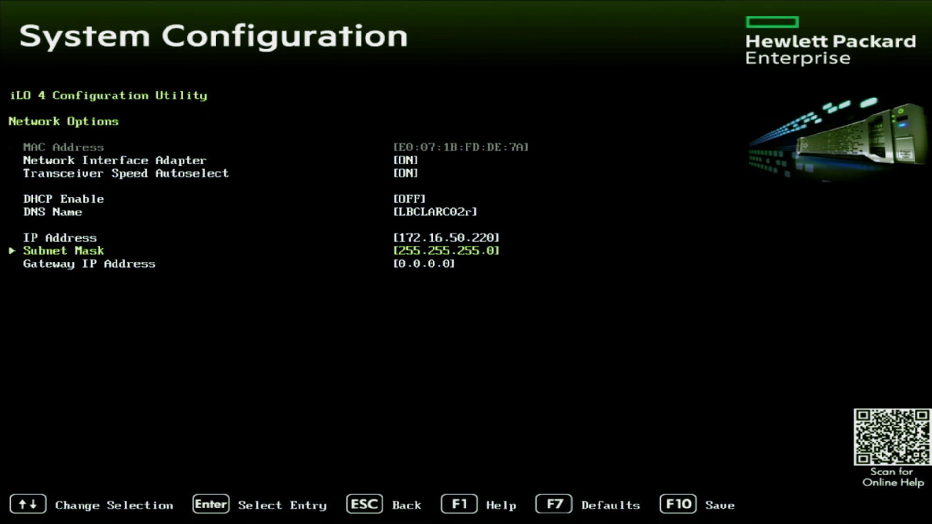
Set the gateway IP address to 172.16.50.1 and bring up the save-changes prompt
{"action": "key", "text": "Down"}
{"action": "key", "text": "Return"}
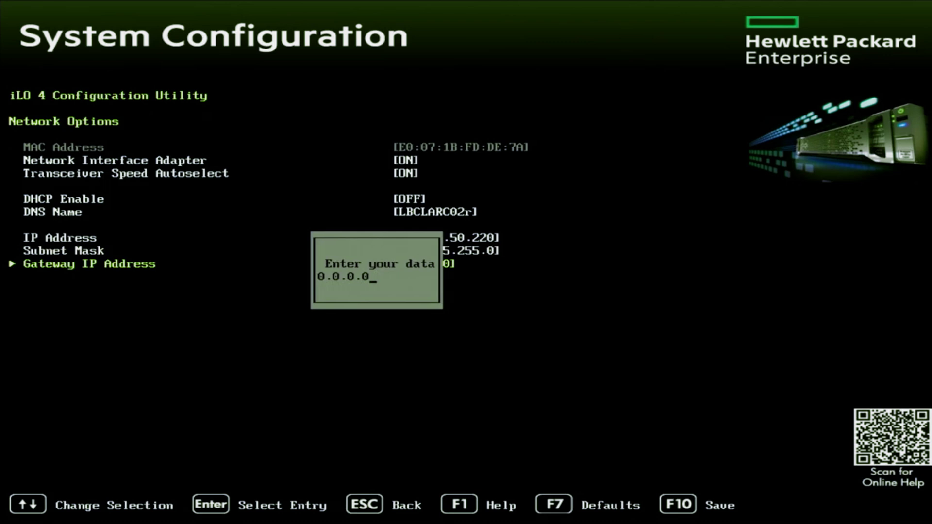
{"action": "key", "text": "BackSpace"}
{"action": "key", "text": "BackSpace"}
{"action": "key", "text": "BackSpace"}
{"action": "key", "text": "BackSpace"}
{"action": "key", "text": "BackSpace"}
{"action": "key", "text": "BackSpace"}
{"action": "key", "text": "BackSpace"}
{"action": "type", "text": "172.16.50."}
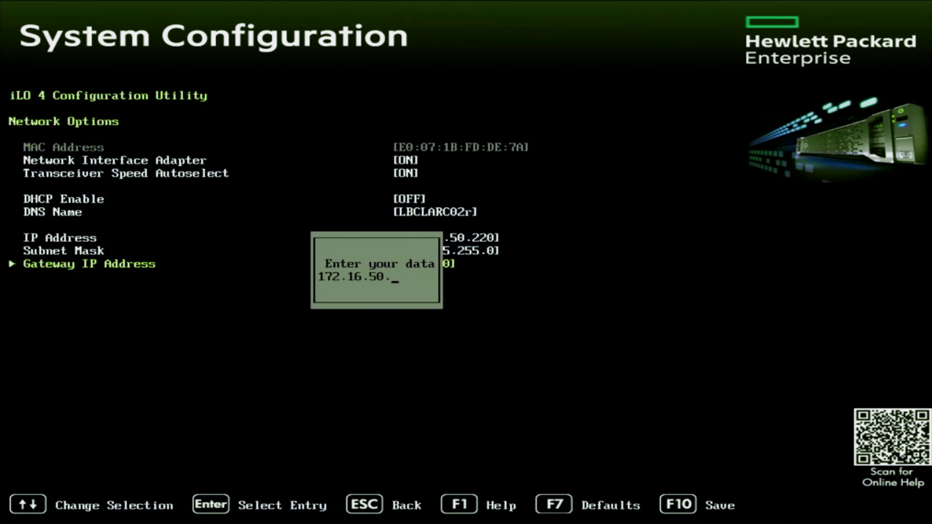
{"action": "type", "text": "1"}
{"action": "key", "text": "Return"}
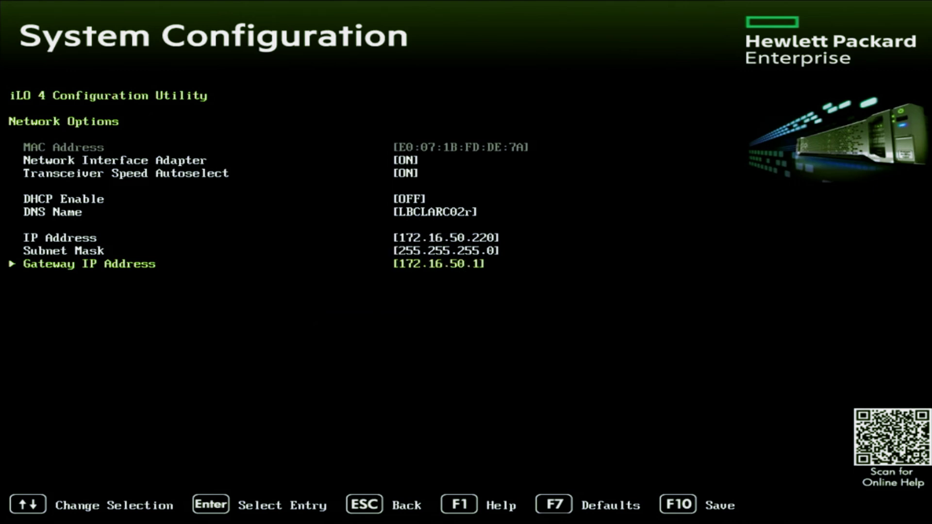
{"action": "key", "text": "Escape"}
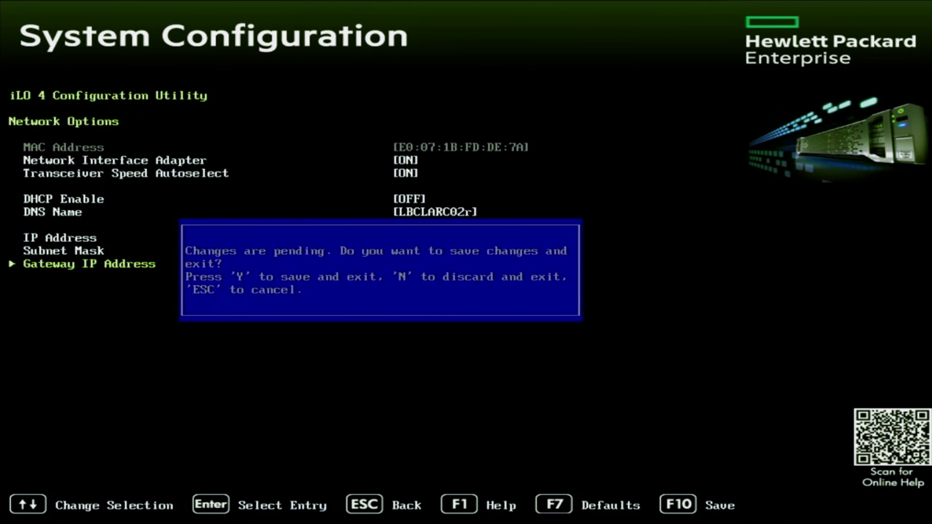
Save the static network changes and accept the iLO reset
{"action": "key", "text": "y"}
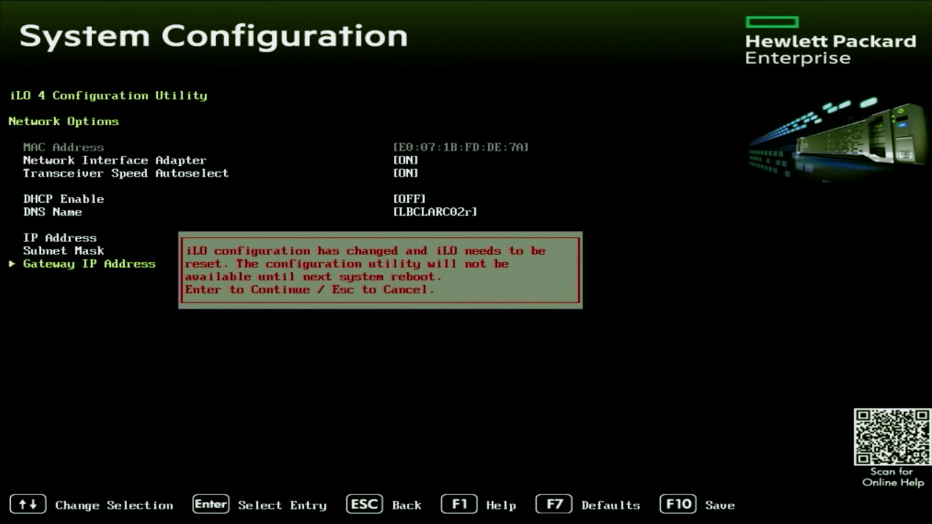
{"action": "key", "text": "Return"}
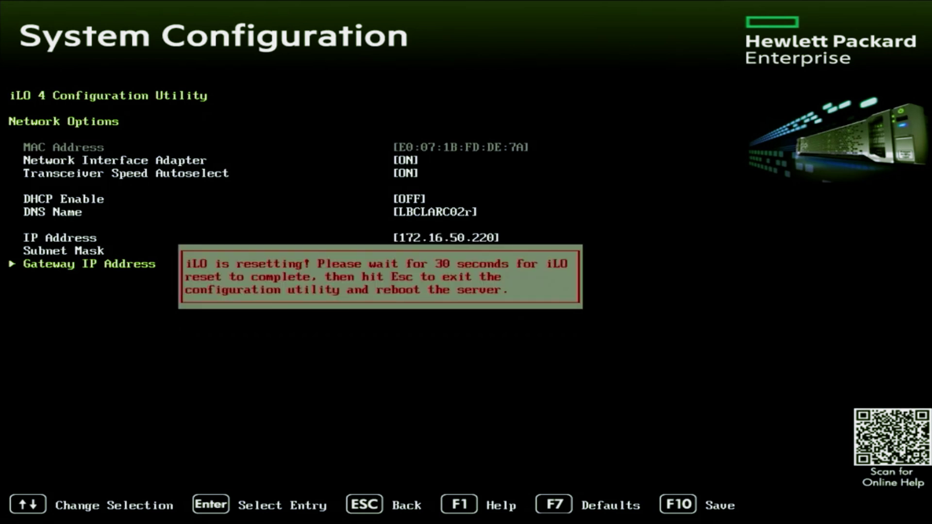
{"action": "key", "text": "Return"}
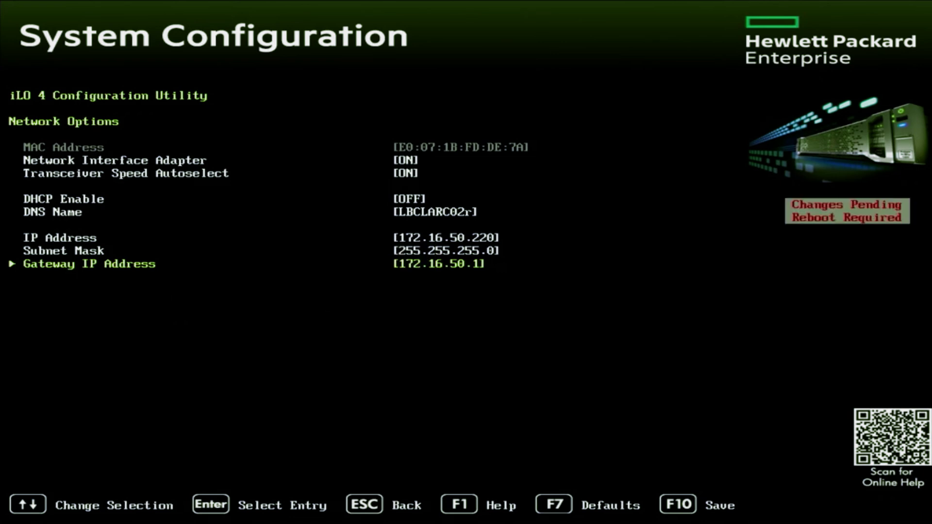
Back out through the iLO 4 menu and System Configuration to the main menu, toward Reboot the System
{"action": "key", "text": "Escape"}
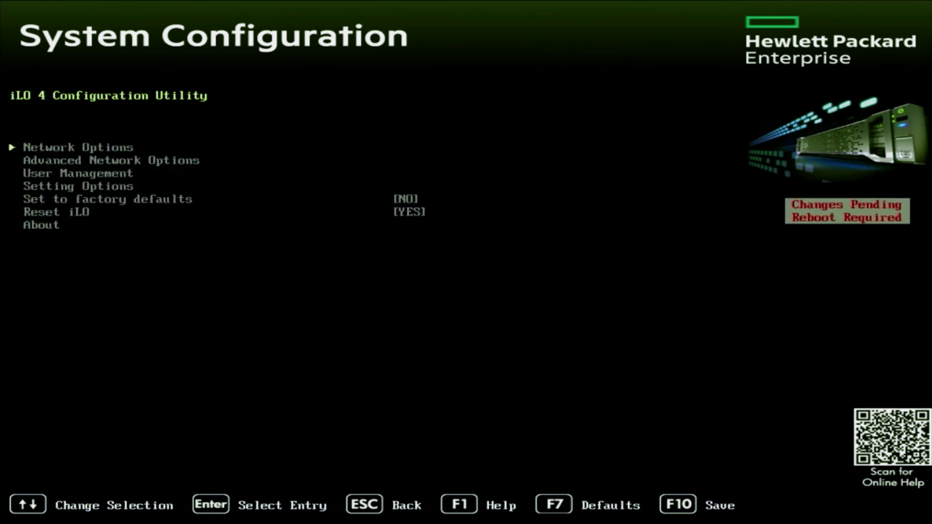
{"action": "key", "text": "Escape"}
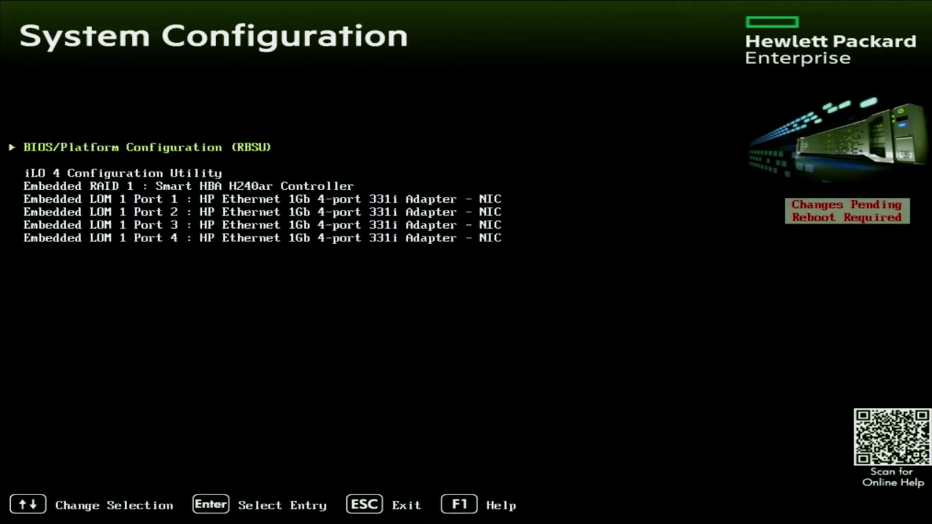
{"action": "key", "text": "Escape"}
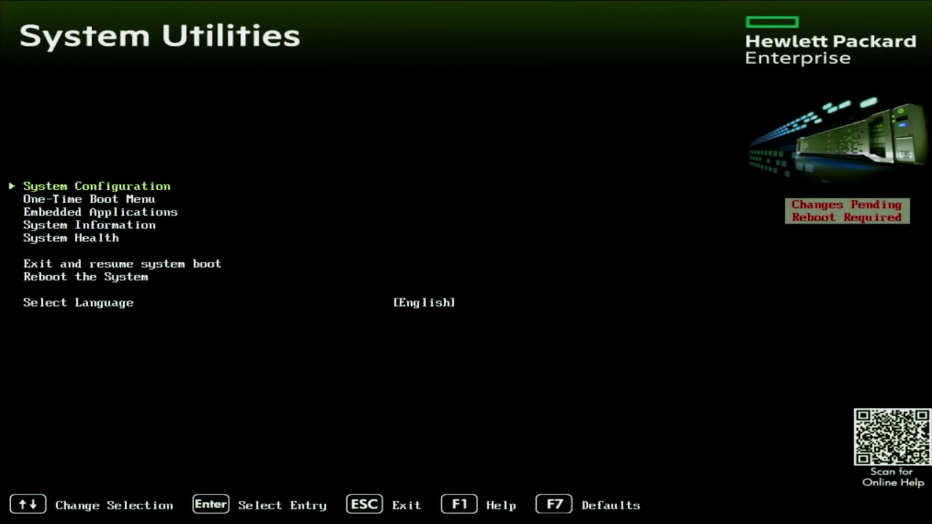
{"action": "key", "text": "Down"}
{"action": "key", "text": "Down"}
{"action": "key", "text": "Down"}
{"action": "key", "text": "Down"}
{"action": "key", "text": "Down"}
{"action": "key", "text": "Down"}
Reboot the server and re-enter System Utilities with F9 during POST
{"action": "key", "text": "Return"}
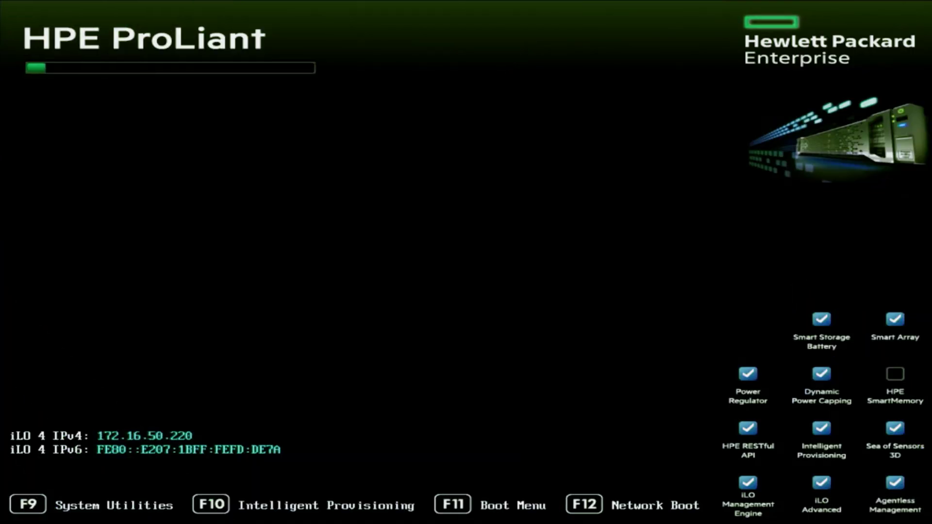
{"action": "key", "text": "F9"}
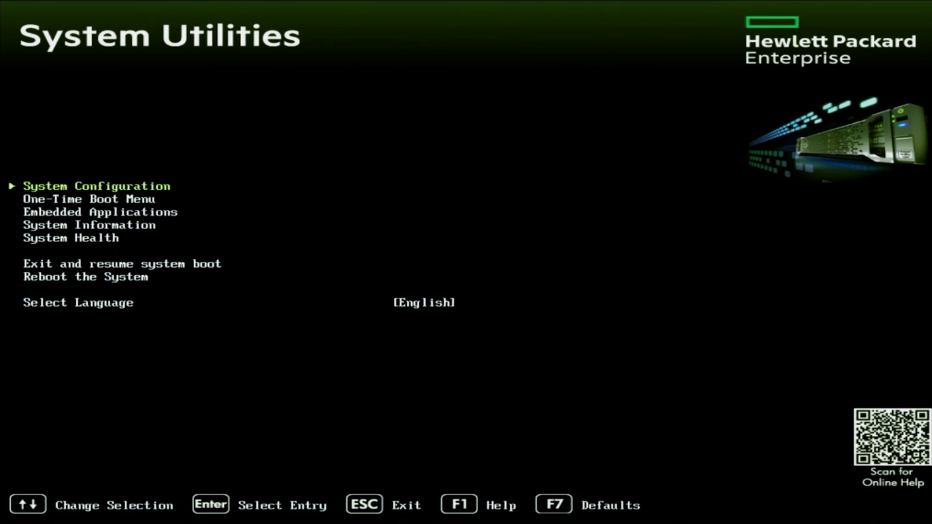
Go through System Configuration into iLO 4 Network Options and open the DHCP Enable choices
{"action": "key", "text": "Return"}
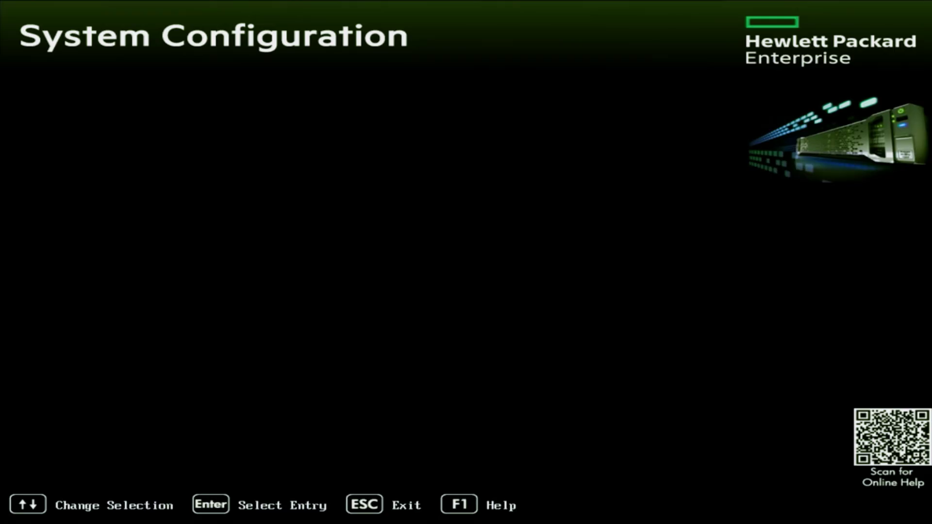
{"action": "key", "text": "Down"}
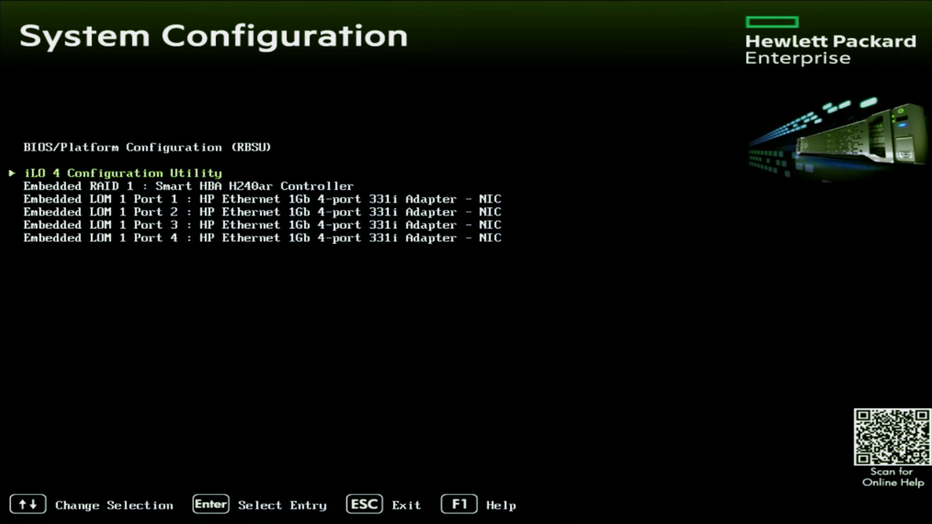
{"action": "key", "text": "Return"}
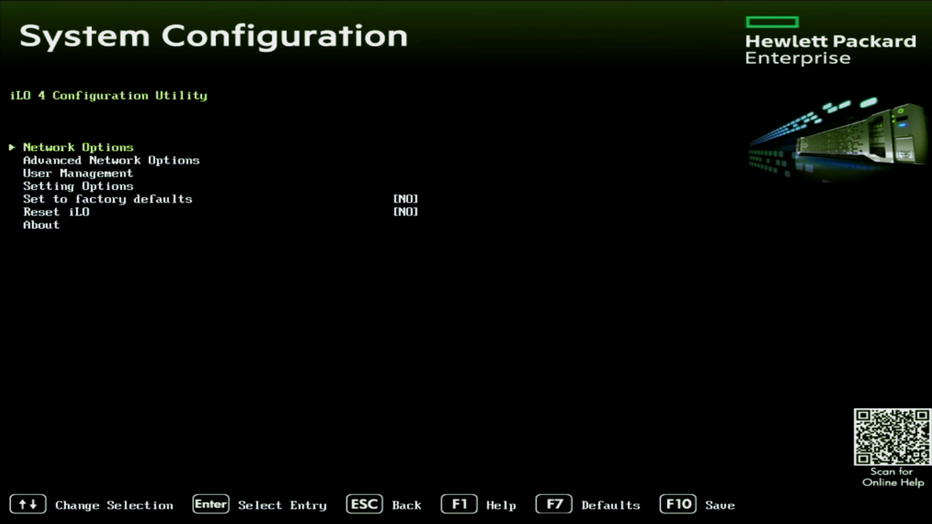
{"action": "key", "text": "Return"}
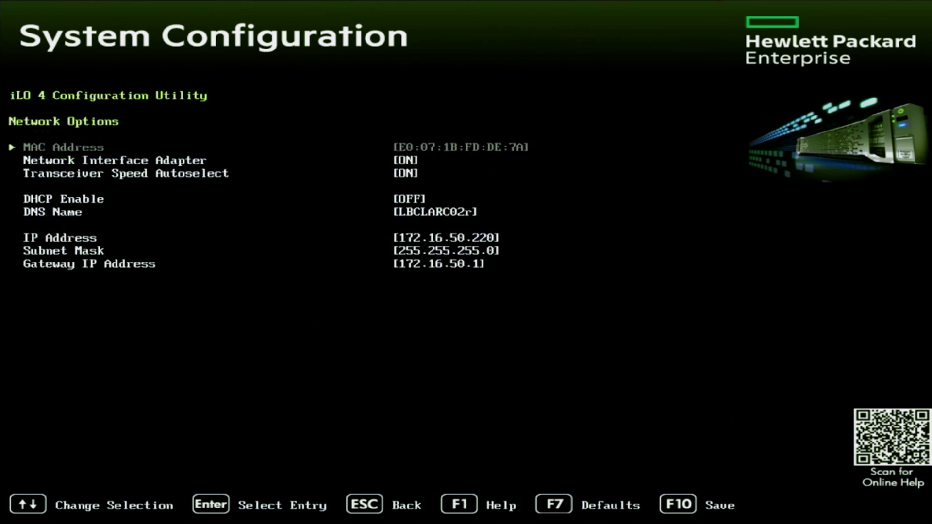
{"action": "key", "text": "Down"}
{"action": "key", "text": "Down"}
{"action": "key", "text": "Down"}
{"action": "key", "text": "Return"}
Turn iLO 4 DHCP Enable back ON, save with Y, and confirm the iLO reset
{"action": "key", "text": "Up"}
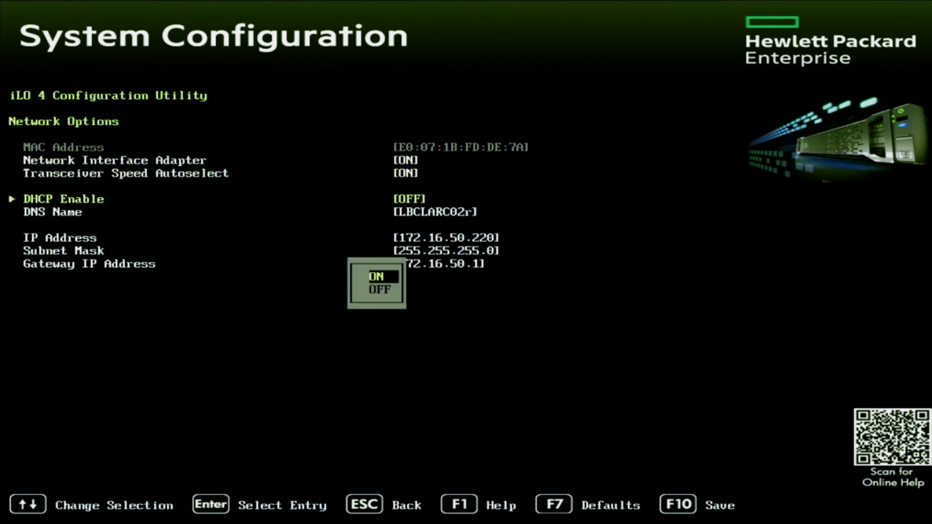
{"action": "key", "text": "Return"}
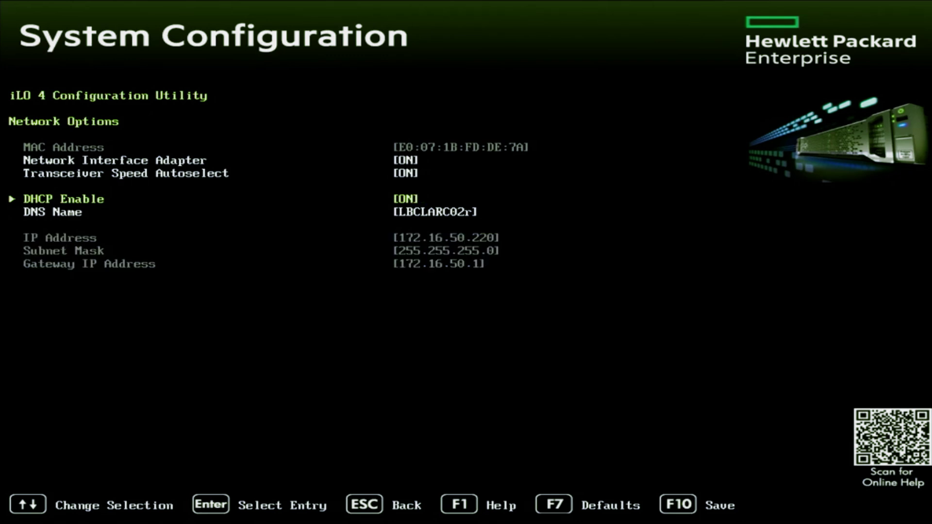
{"action": "key", "text": "Escape"}
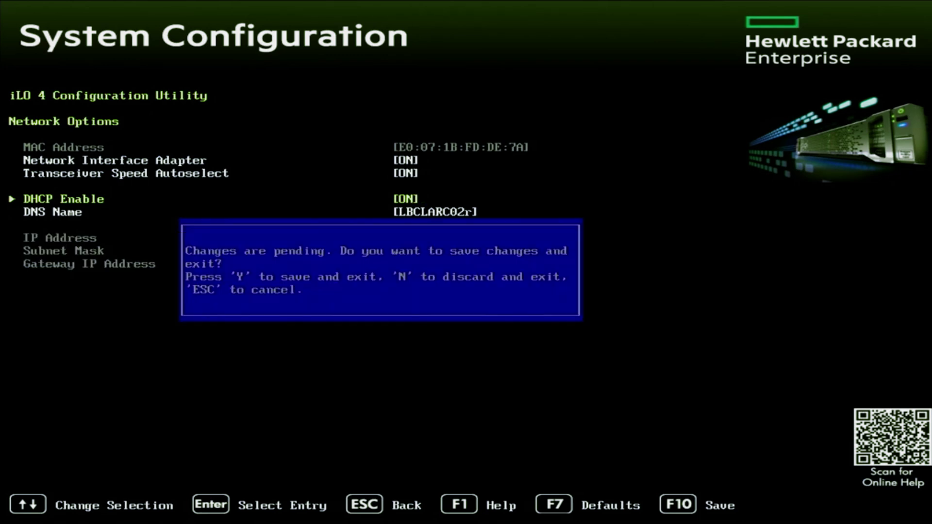
{"action": "key", "text": "y"}
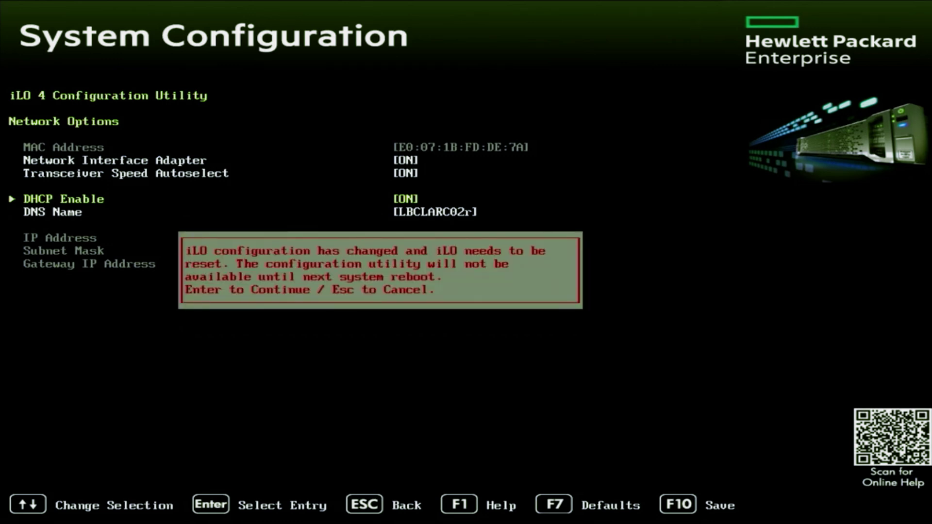
{"action": "key", "text": "Return"}
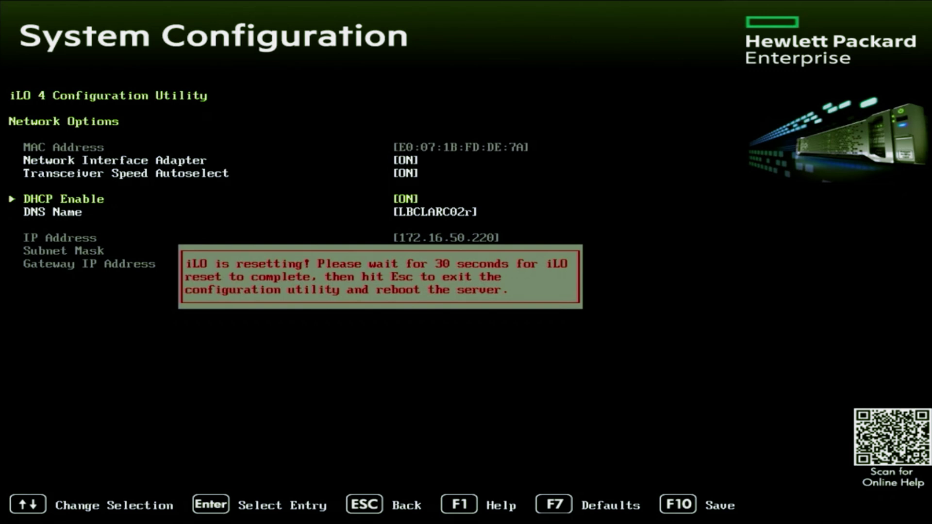
{"action": "key", "text": "Return"}
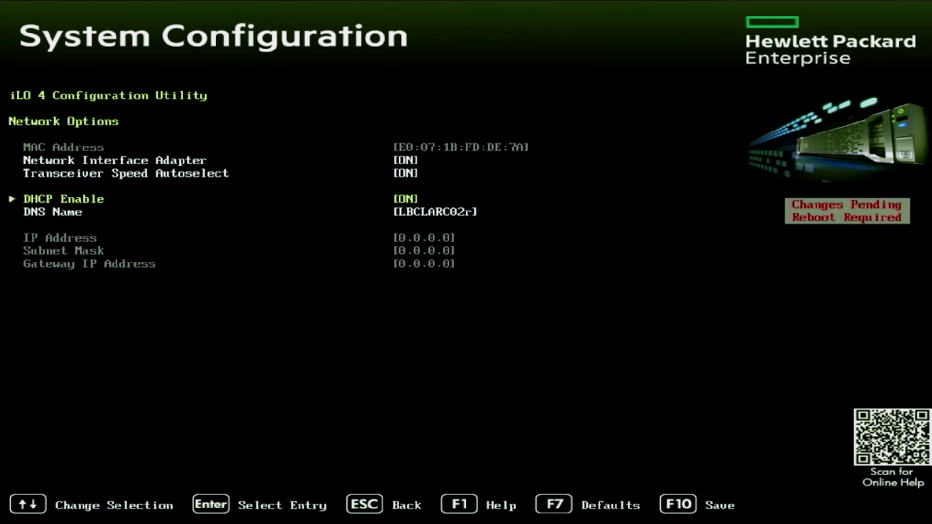
Exit the iLO 4 utility and System Configuration to the main menu, toward Reboot the System
{"action": "key", "text": "Escape"}
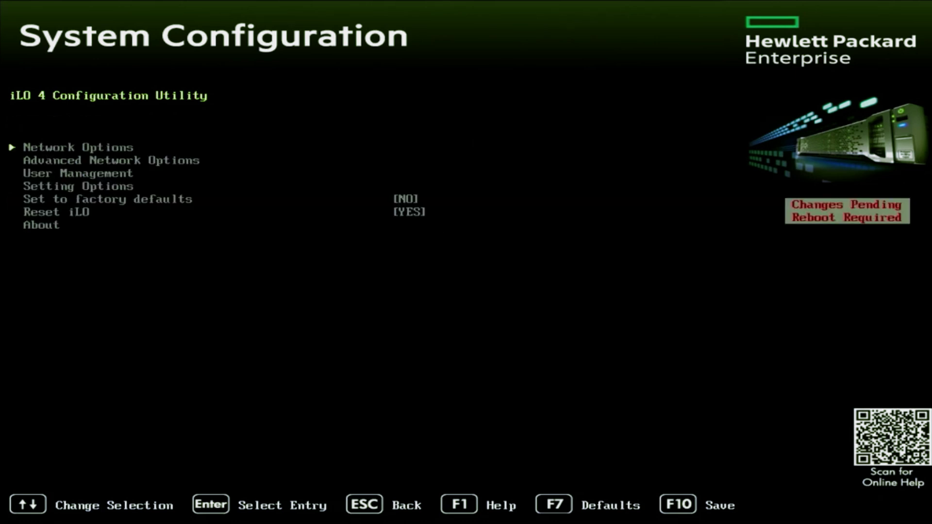
{"action": "key", "text": "Escape"}
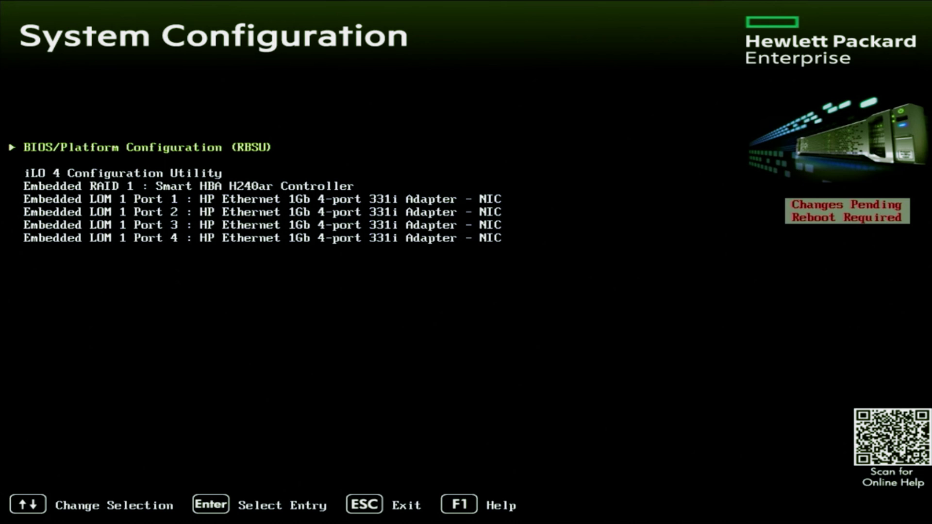
{"action": "key", "text": "Escape"}
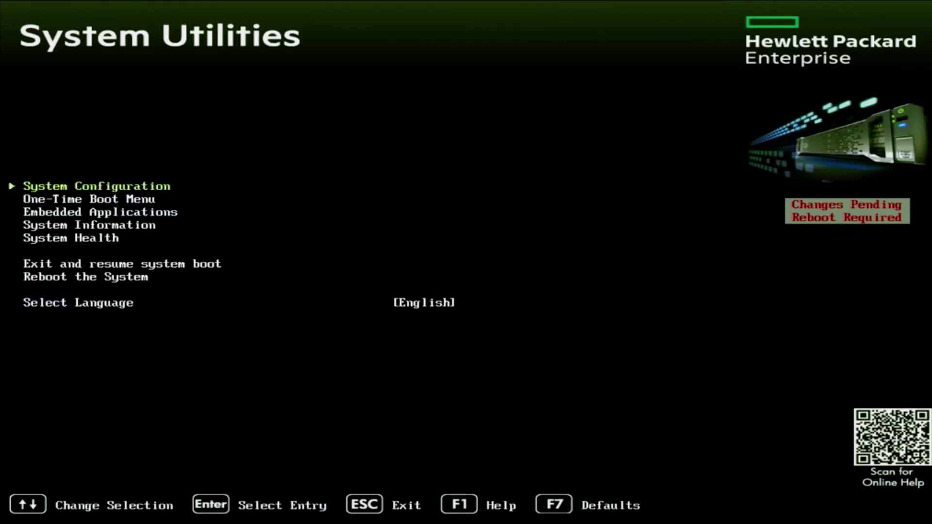
{"action": "key", "text": "Down"}
{"action": "key", "text": "Down"}
{"action": "key", "text": "Down"}
{"action": "key", "text": "Down"}
{"action": "key", "text": "Down"}
{"action": "key", "text": "Down"}
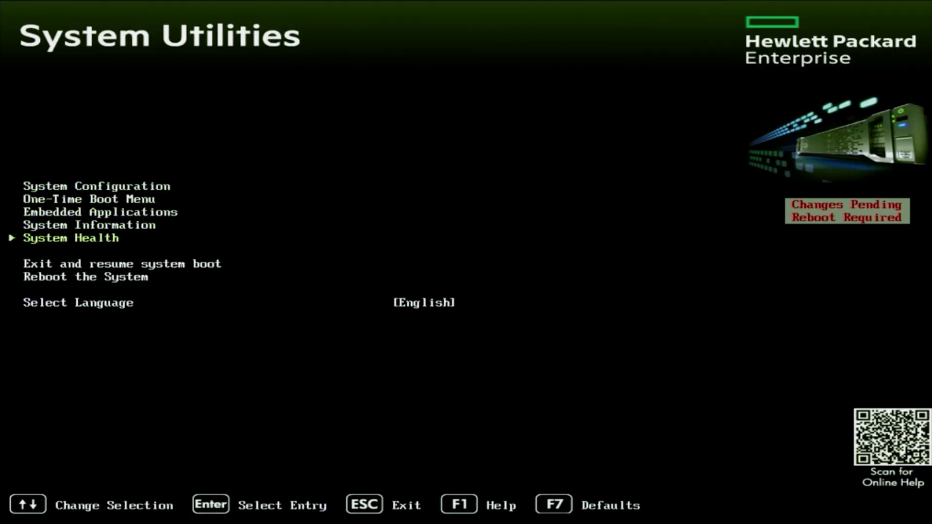